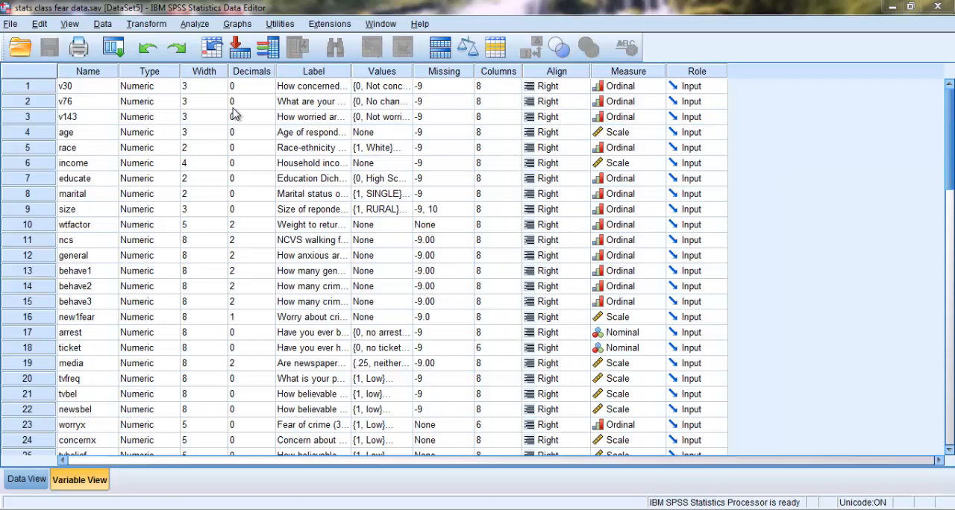
- Check the value labels of variable v30 and locate the behave variable in the variable list
left_click(409, 88)
left_click(407, 86)
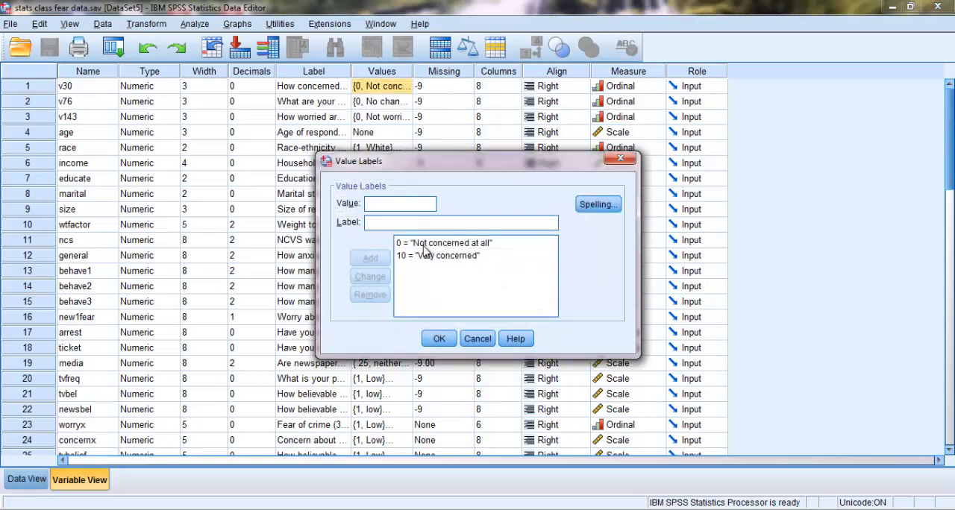
left_click(476, 342)
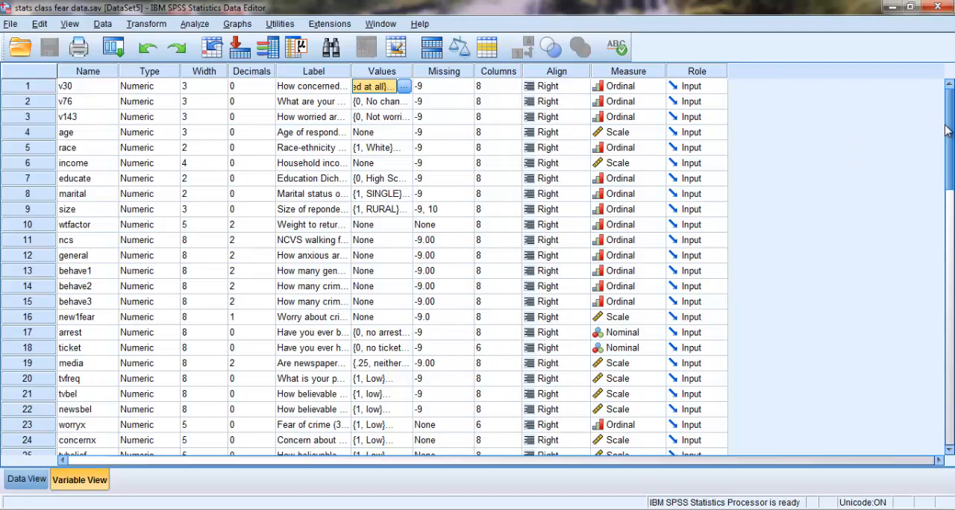
left_click_drag(945, 130, 945, 241)
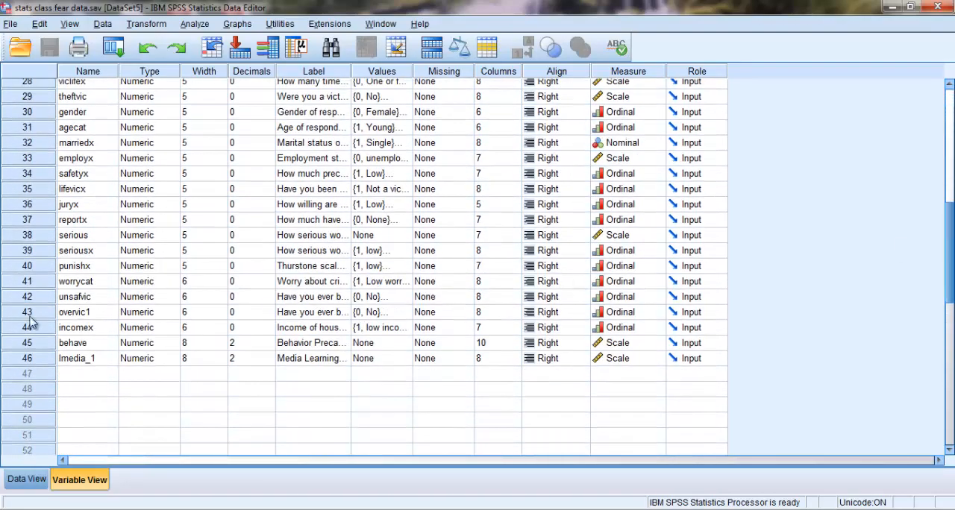
left_click(26, 345)
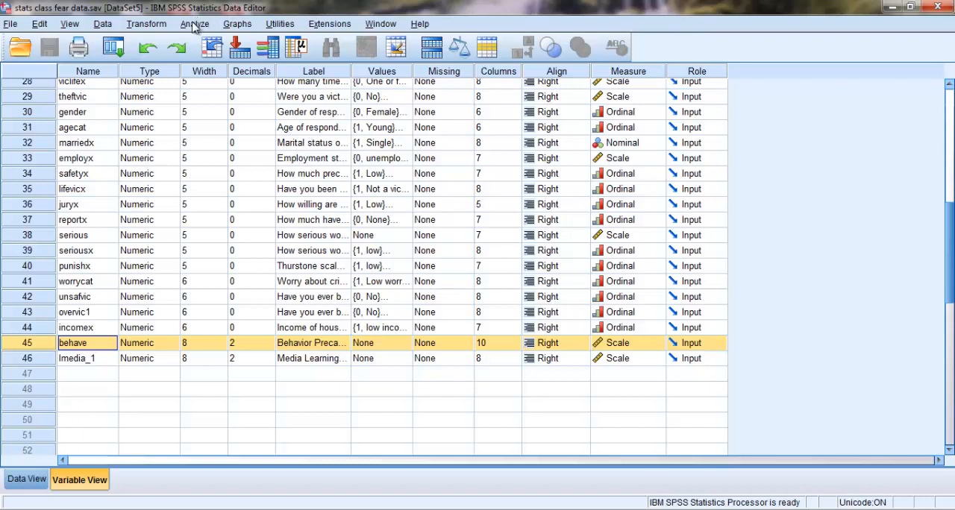
- Set up a Frequencies analysis for concern about crime in general (v30) and the Behavior Precautions scale (behave)
left_click(195, 25)
mouse_move(199, 64)
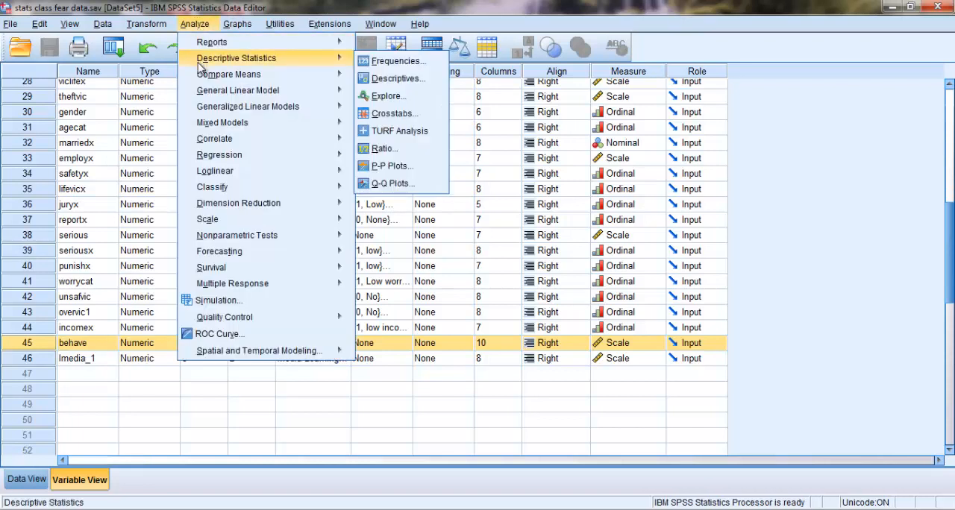
left_click(384, 62)
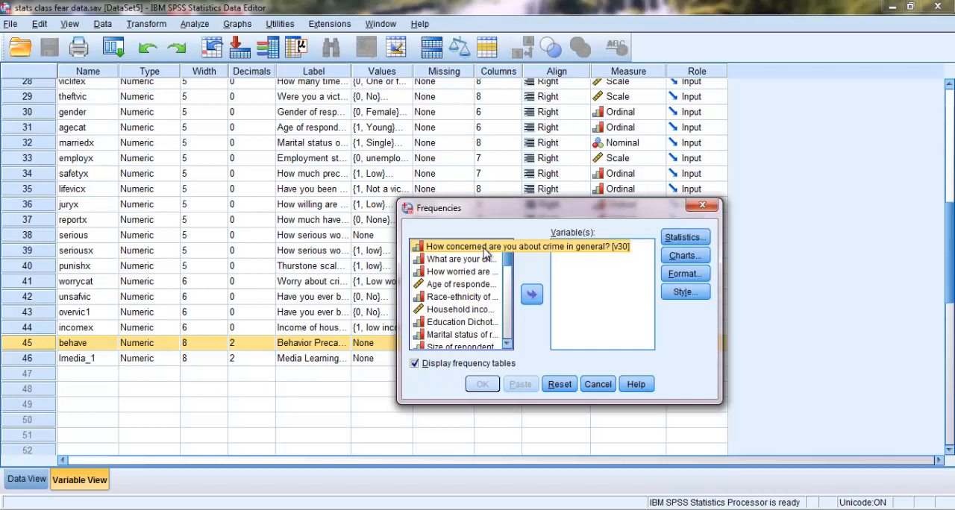
left_click(484, 248)
left_click(539, 298)
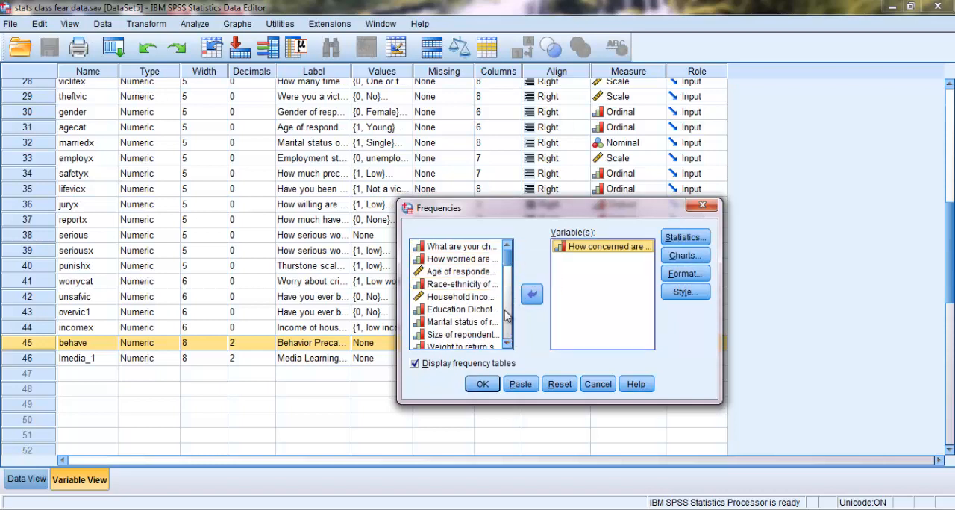
left_click_drag(507, 260, 514, 339)
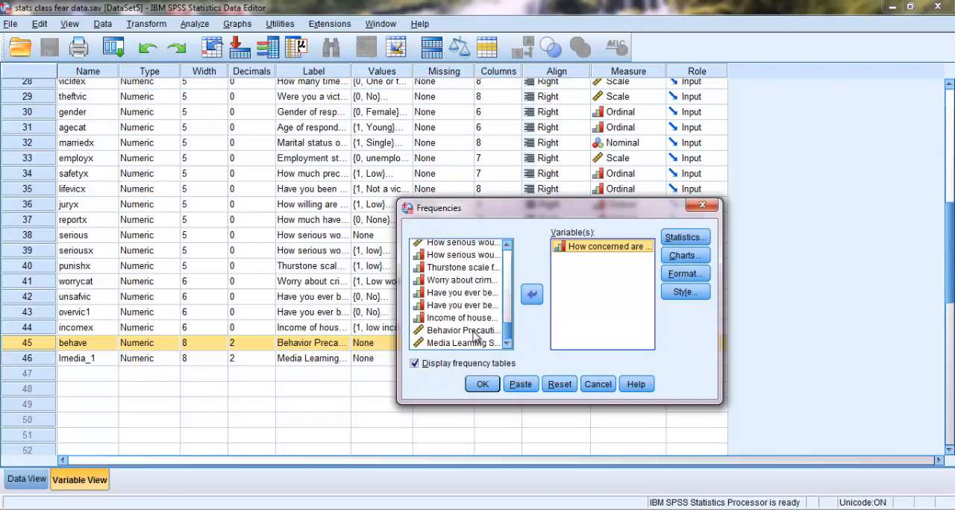
left_click(488, 332)
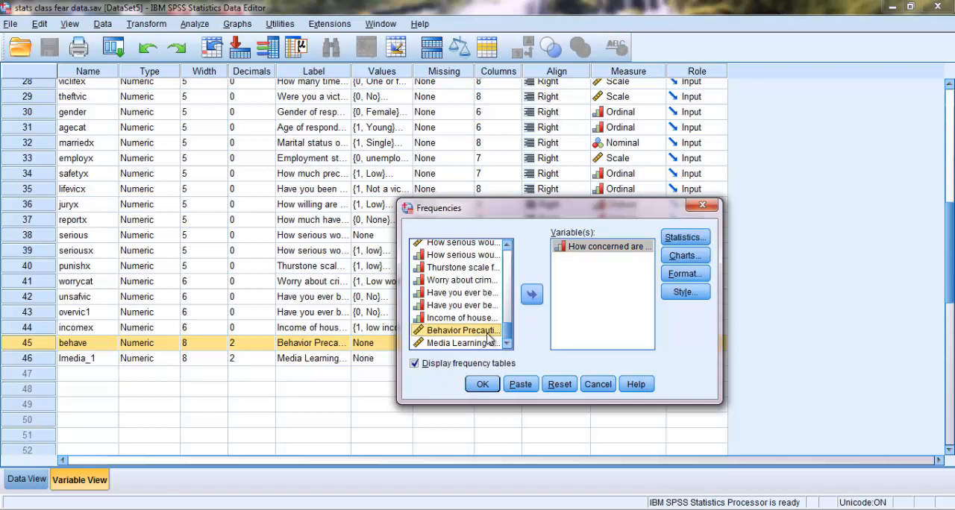
left_click(531, 296)
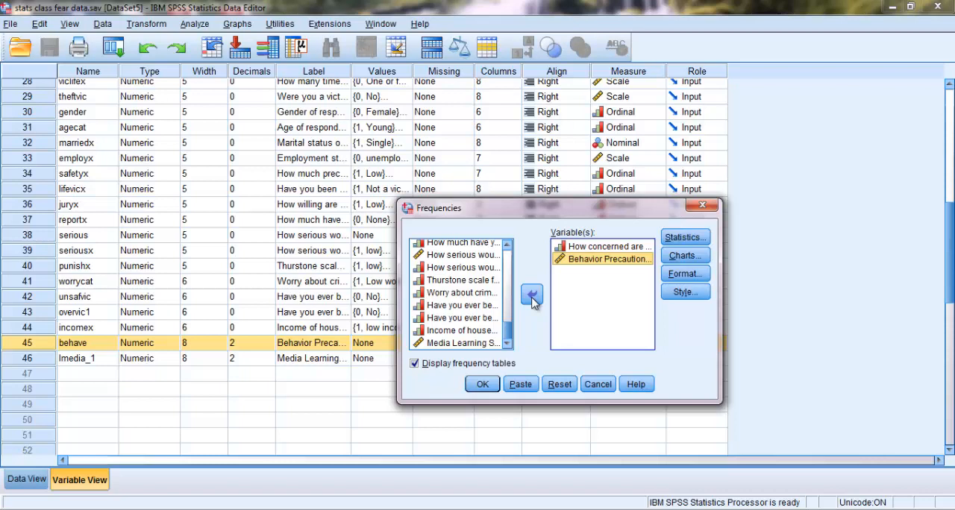
- Request mean, median, mode, standard deviation, skewness and kurtosis, then run the frequencies and review the output tables
left_click(683, 237)
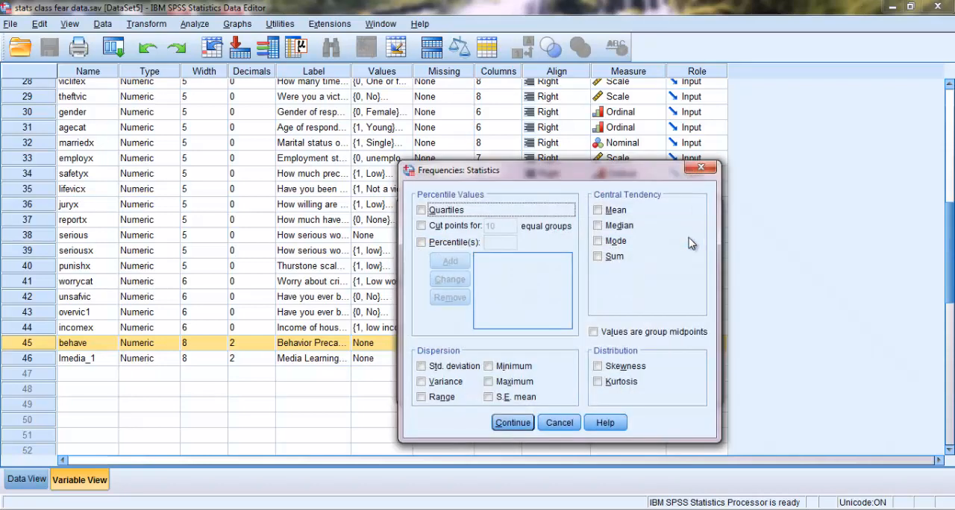
left_click(597, 210)
left_click(597, 225)
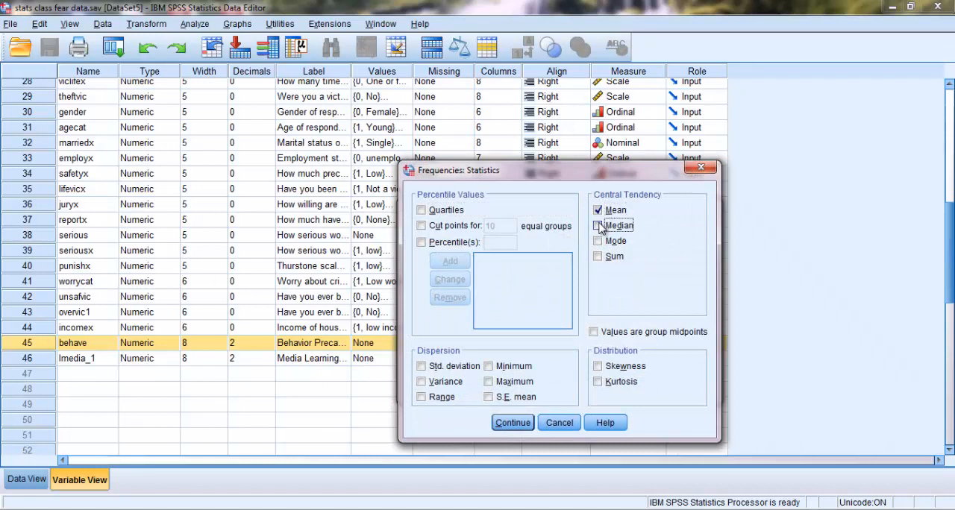
left_click(598, 241)
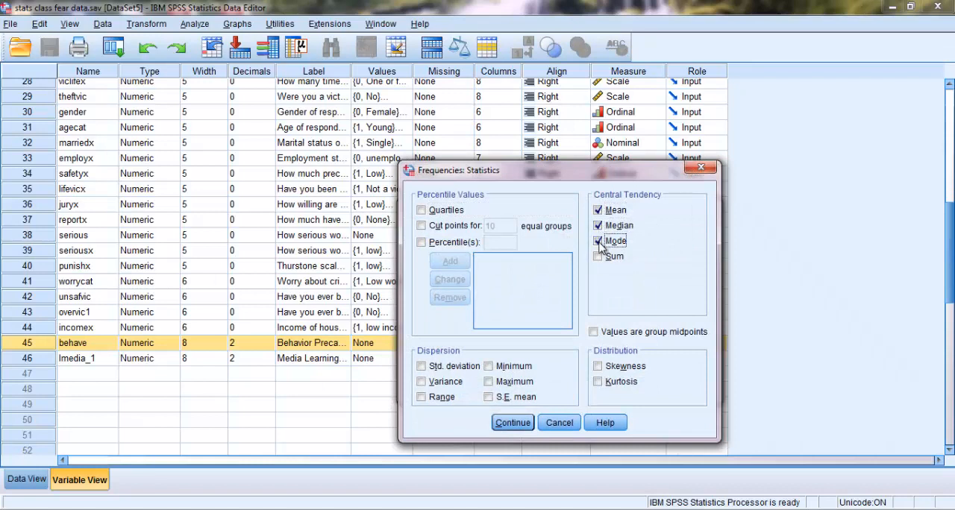
left_click(598, 366)
left_click(597, 381)
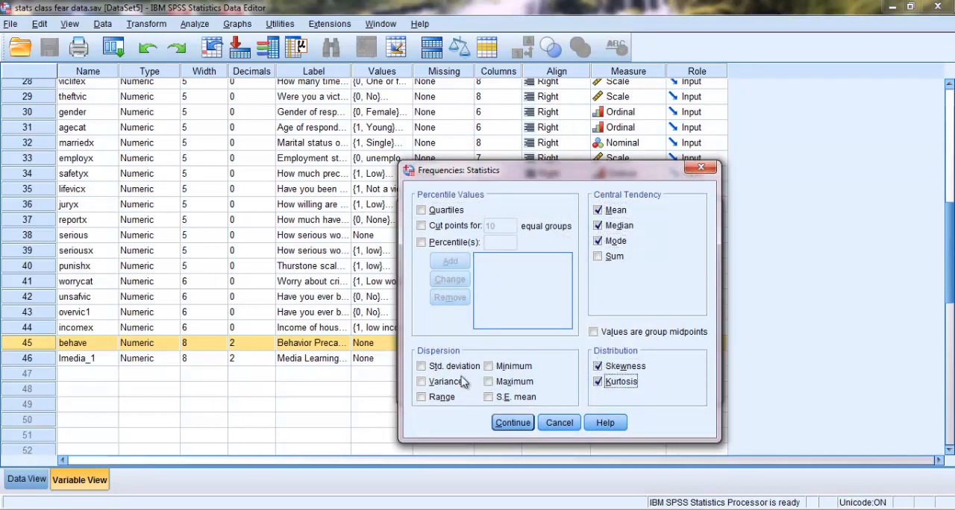
left_click(421, 367)
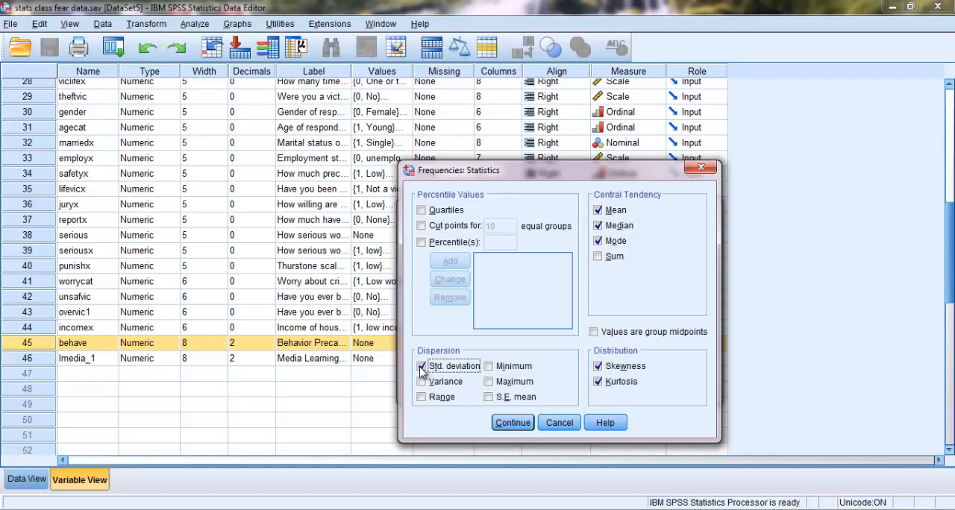
left_click(512, 422)
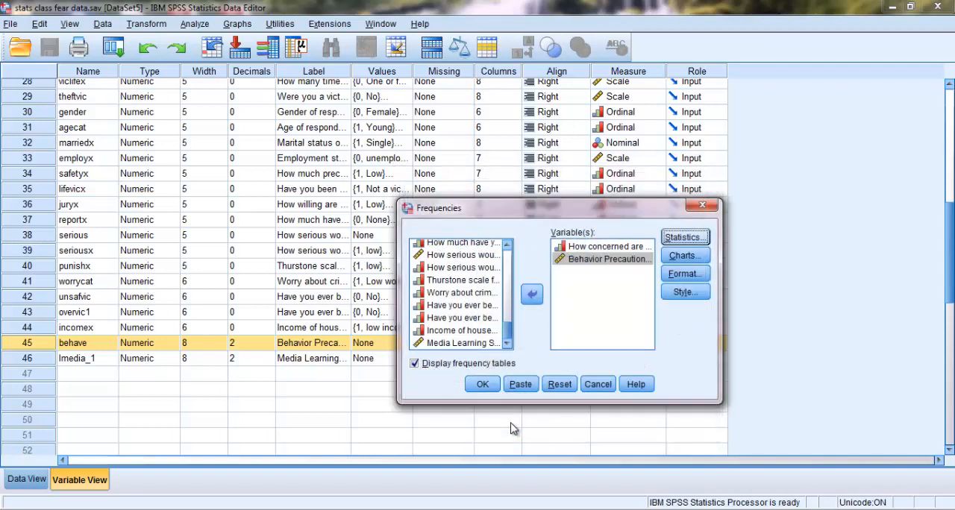
left_click(482, 386)
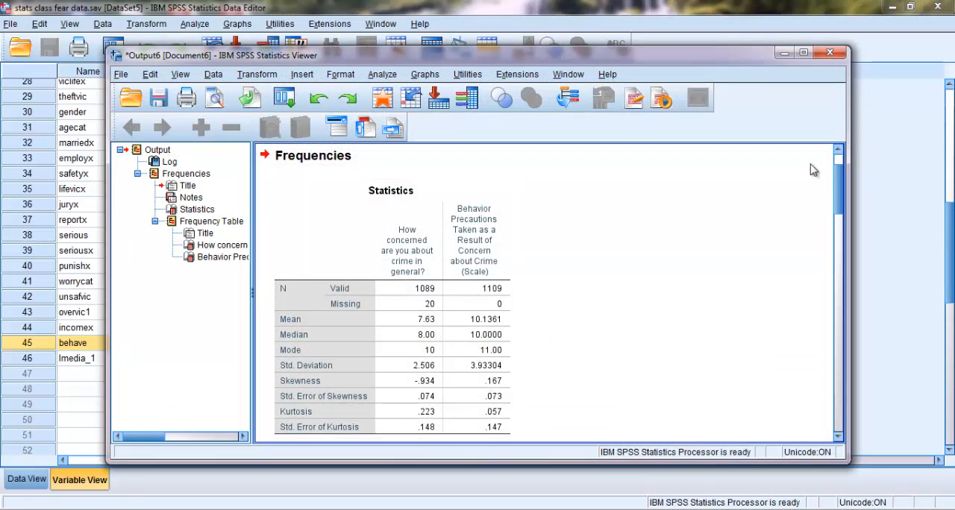
left_click_drag(838, 187, 839, 196)
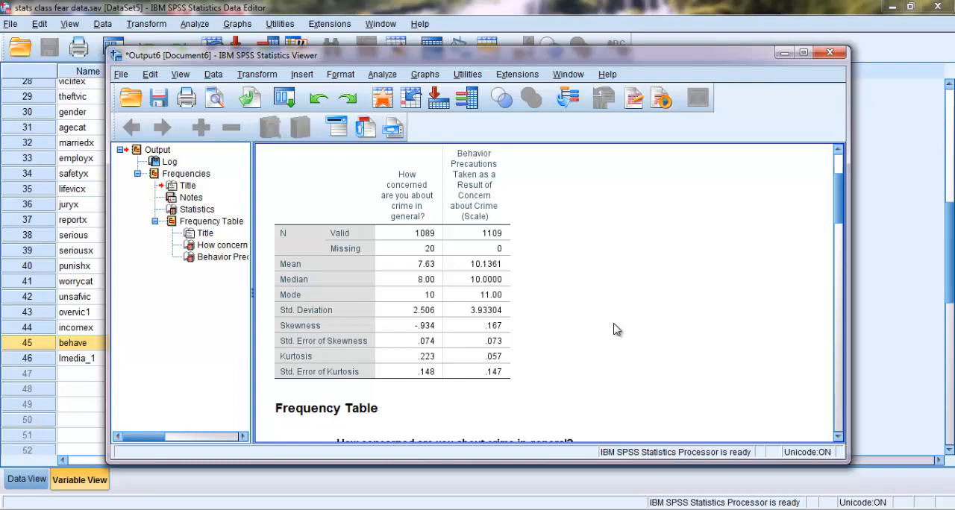
left_click_drag(840, 218, 870, 464)
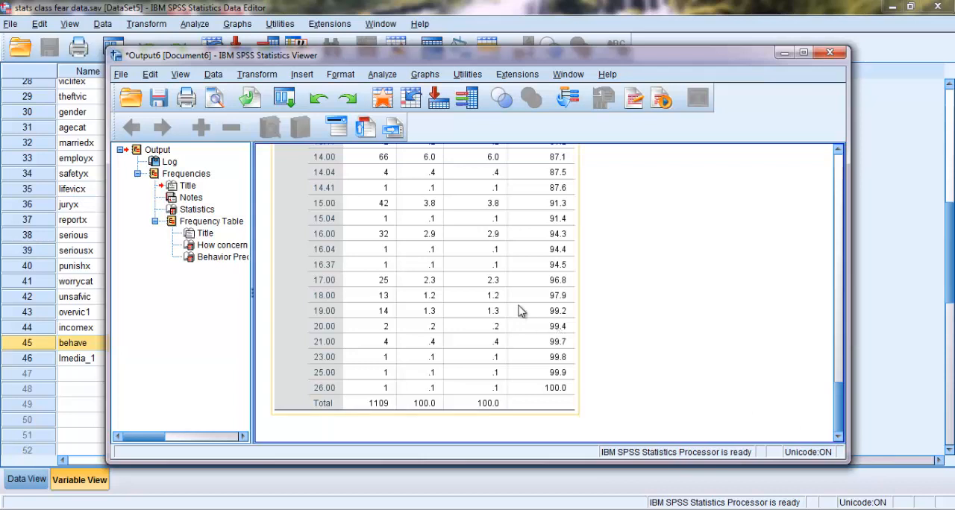
- Create a simple scatterplot with concern about crime in general (v30) on the X axis and Behavior Precautions (behave) on the Y axis
left_click(421, 76)
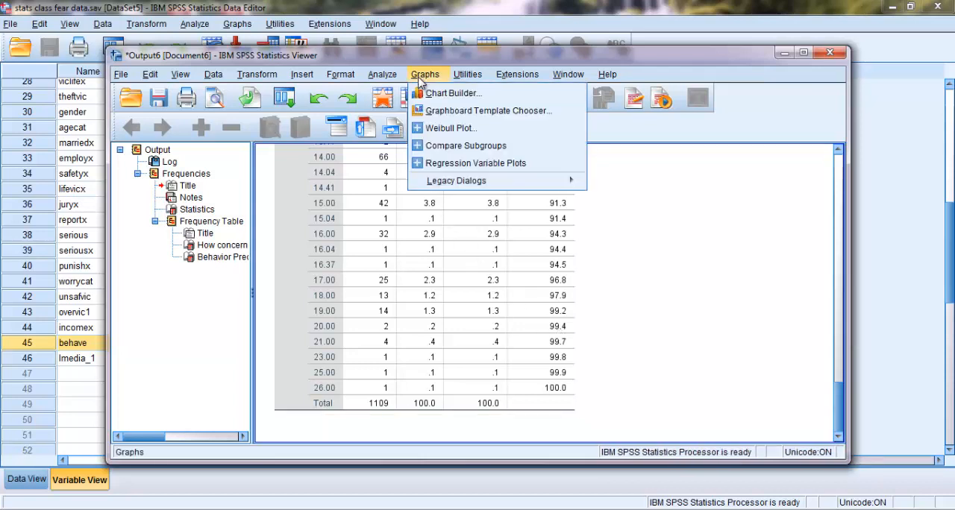
mouse_move(443, 189)
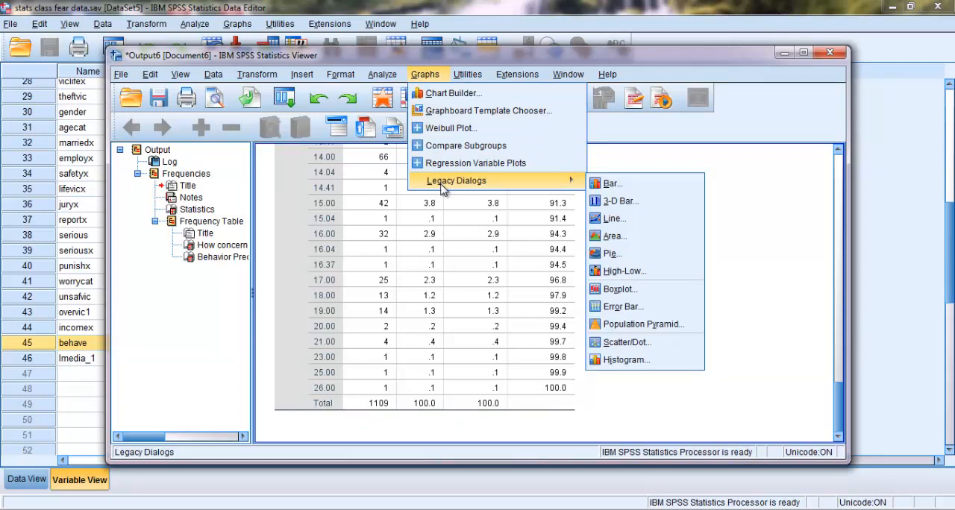
left_click(640, 345)
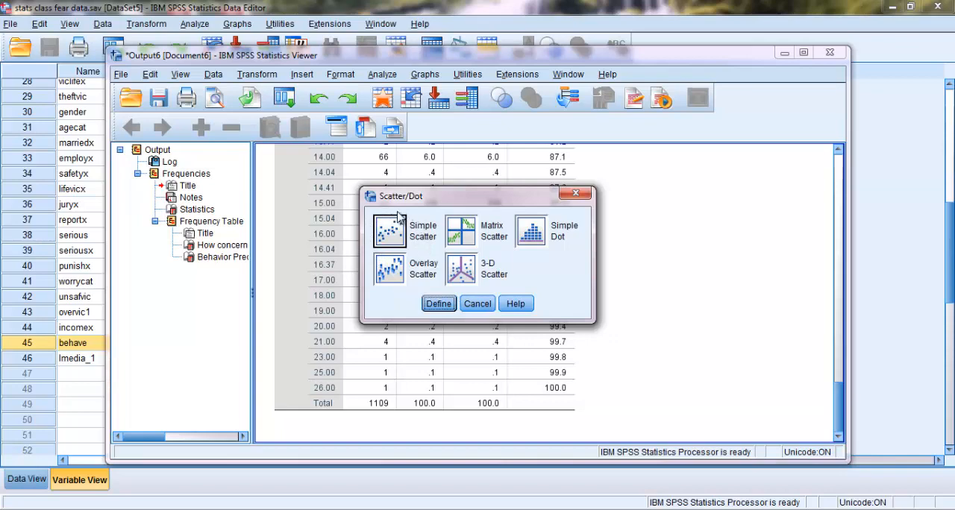
left_click(439, 303)
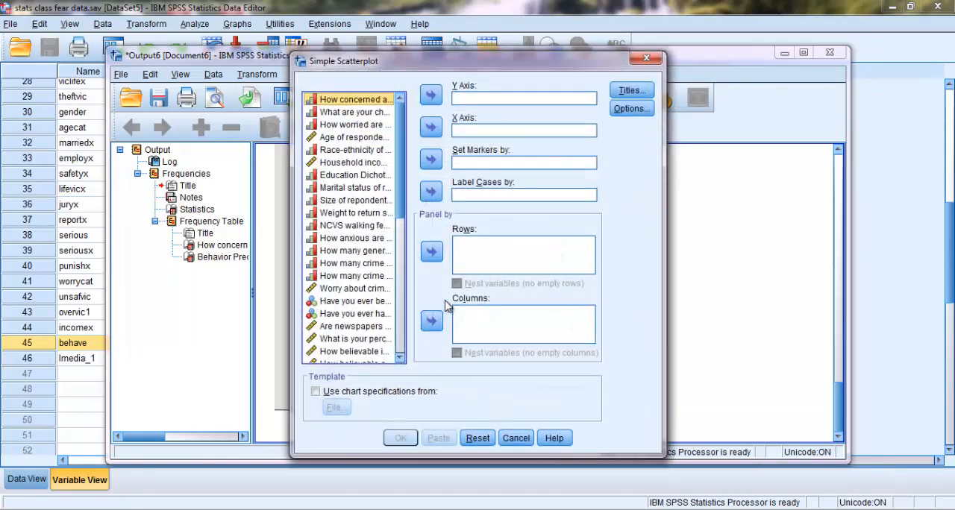
left_click(432, 128)
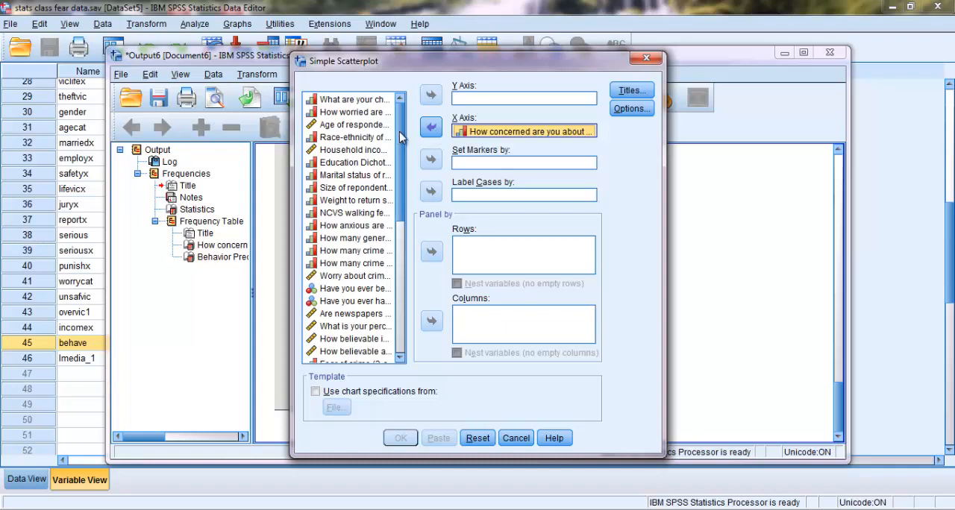
scroll(398, 194, "down", 3)
scroll(398, 194, "down", 5)
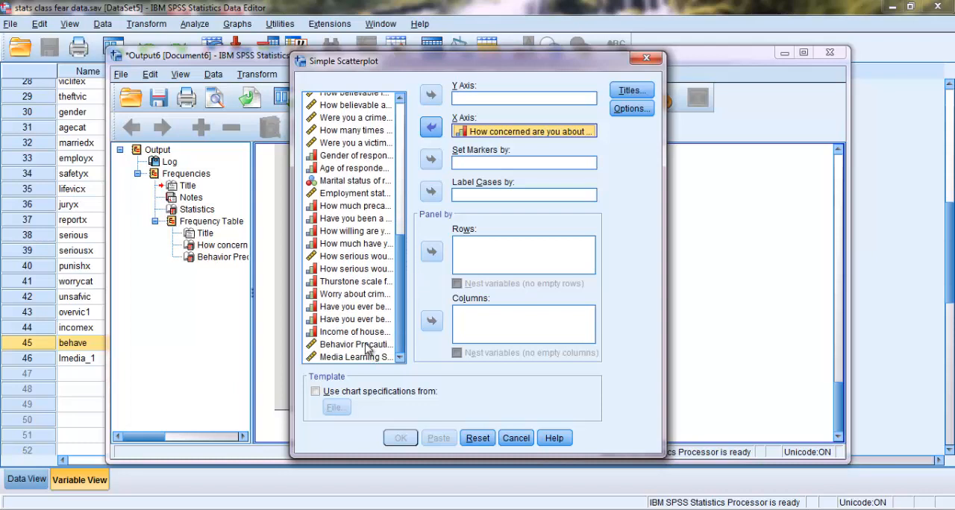
left_click(366, 345)
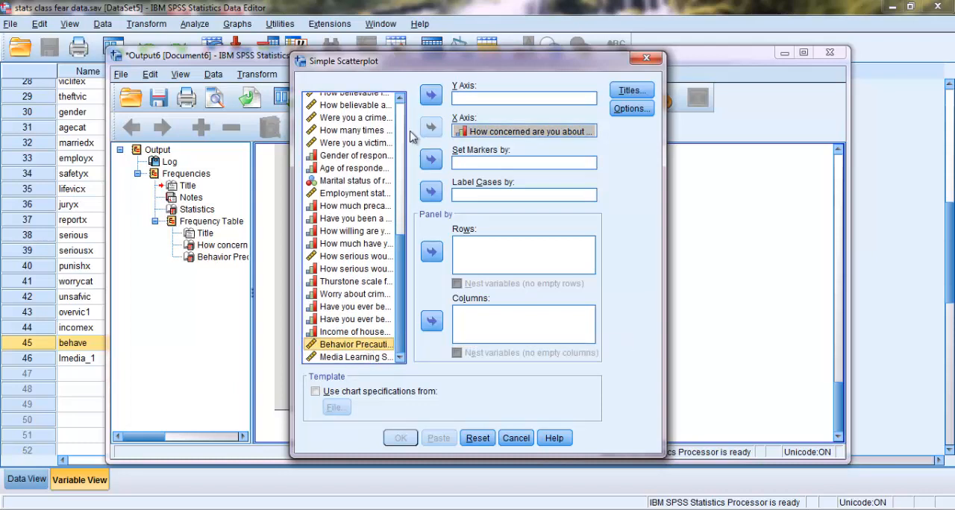
left_click(432, 100)
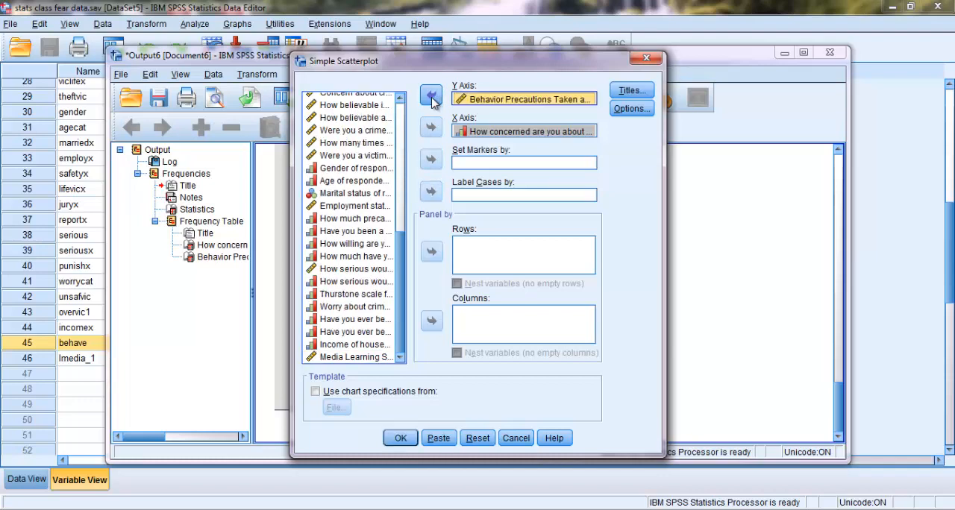
left_click(400, 439)
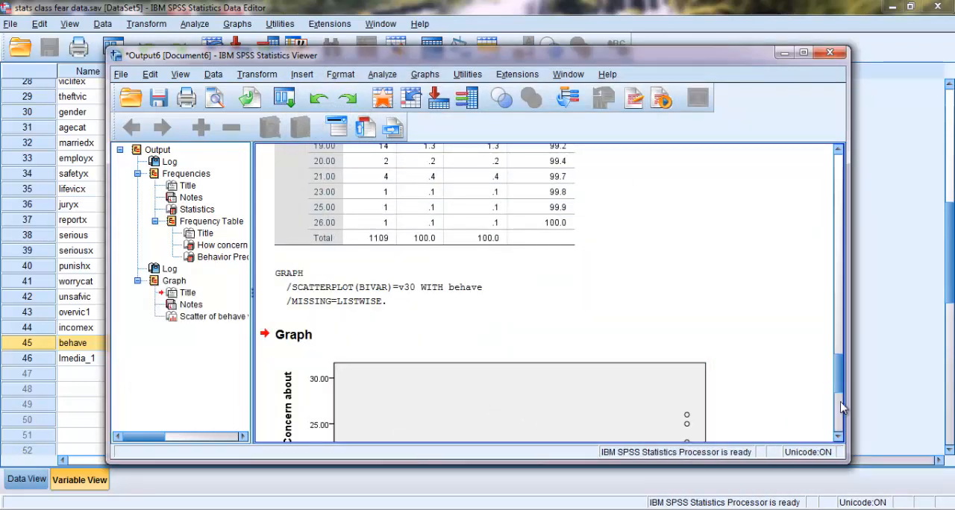
- Open the scatterplot for editing and add a linear fit line at total with its label attached and no confidence intervals
left_click(839, 442)
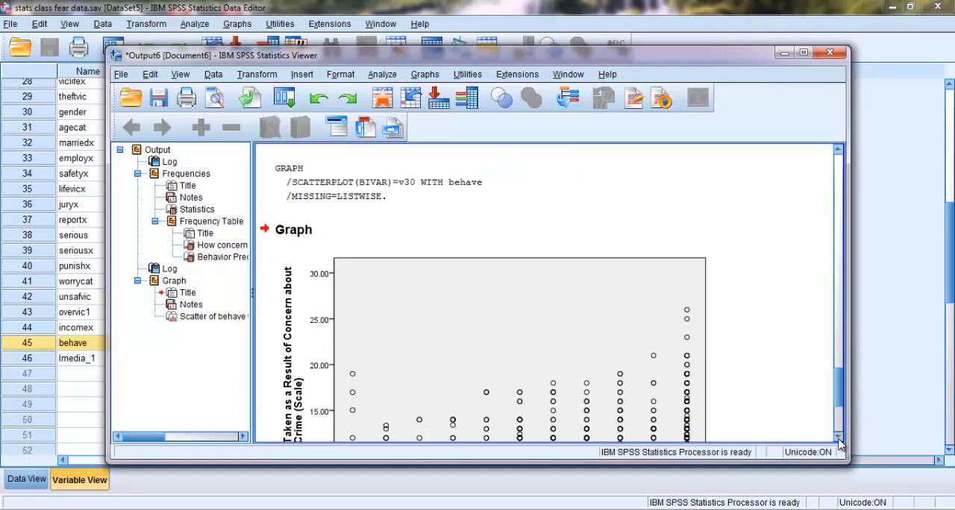
left_click(839, 440)
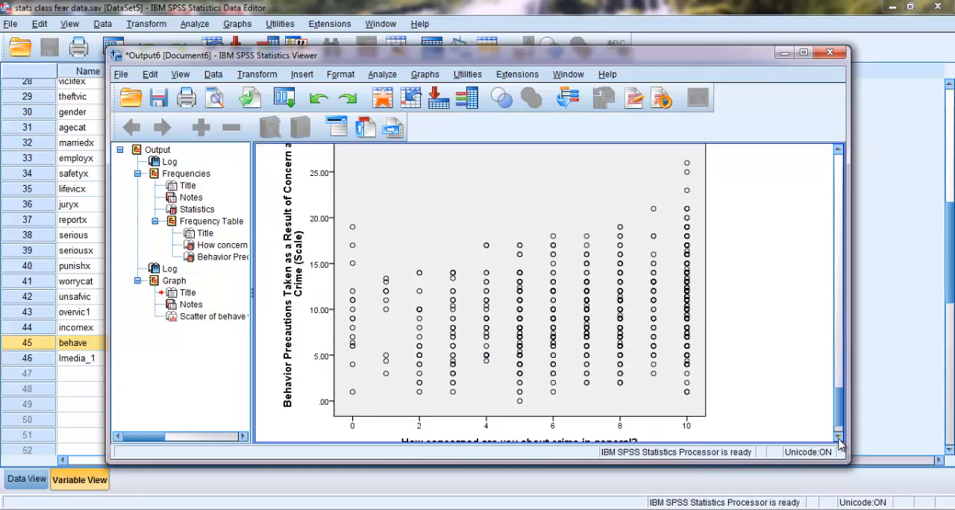
scroll(839, 429, "down", 2)
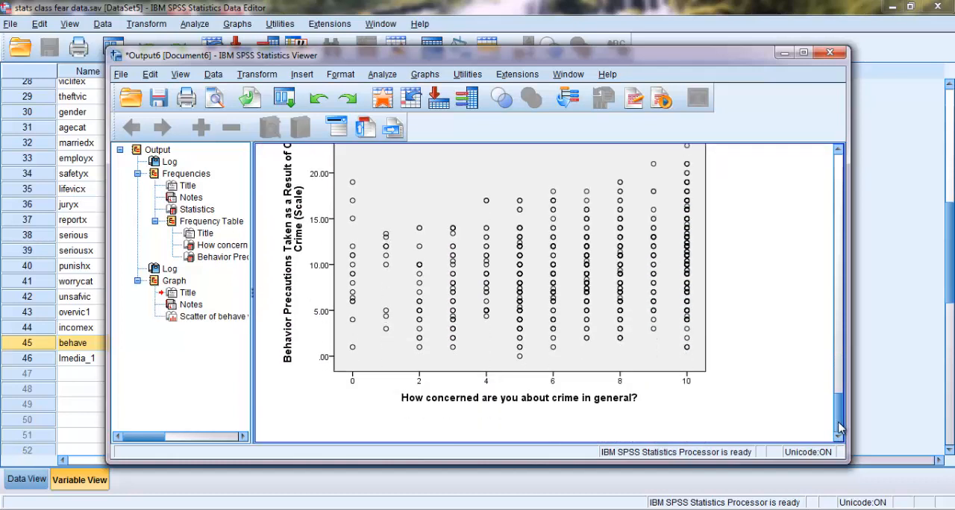
left_click_drag(838, 423, 834, 414)
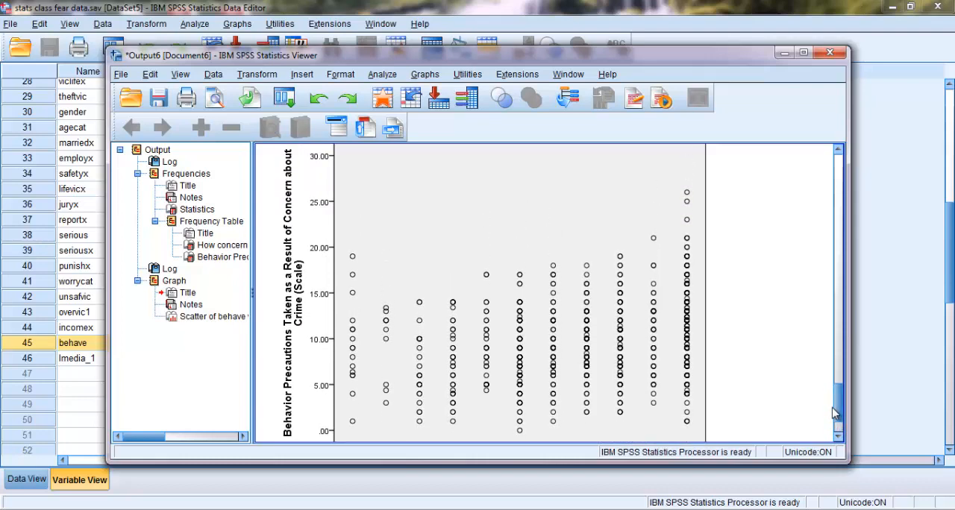
left_click(731, 252)
double_click(424, 213)
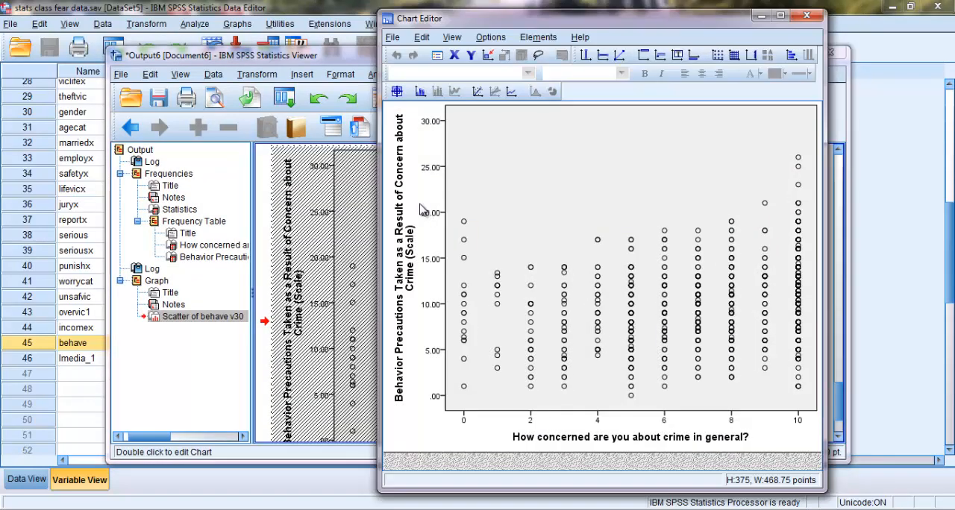
left_click(477, 92)
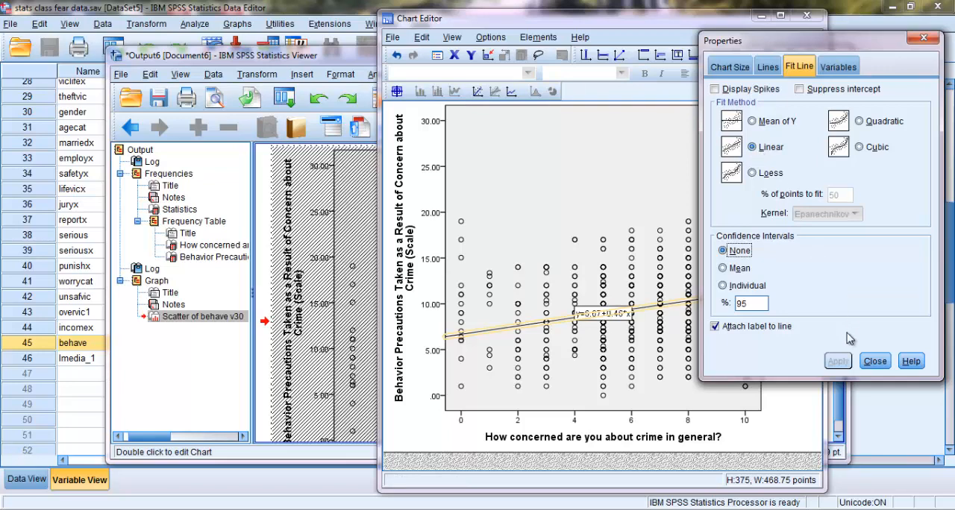
left_click(875, 361)
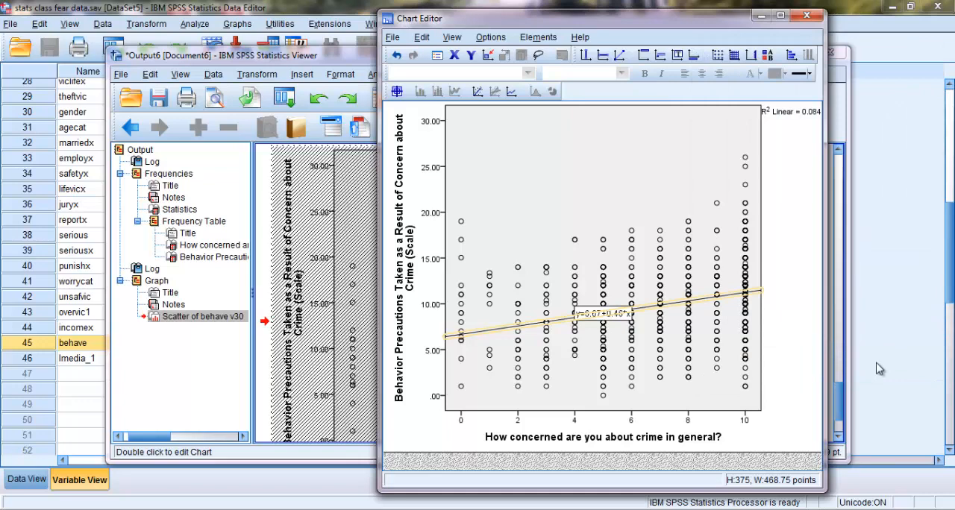
- Close the chart editor and review the scatterplot with its fit line in the output
left_click(806, 15)
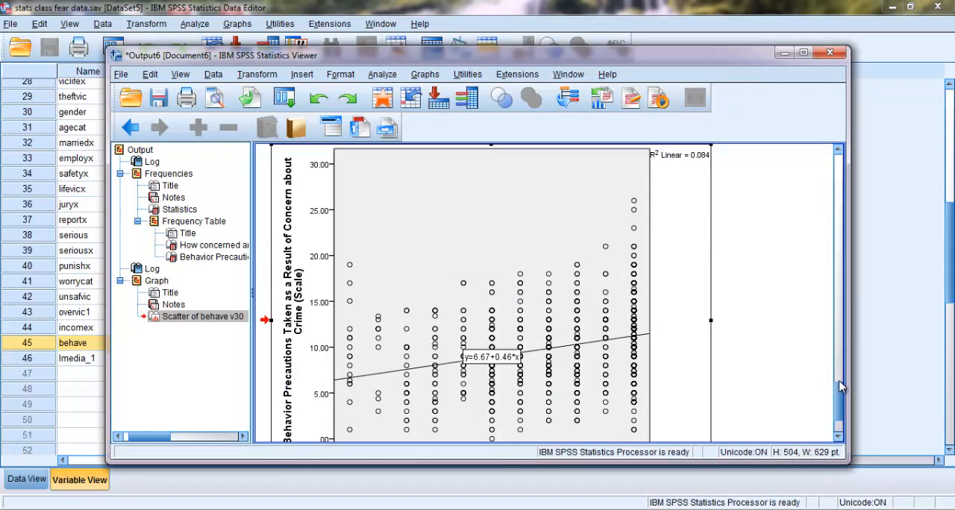
left_click_drag(839, 386, 843, 393)
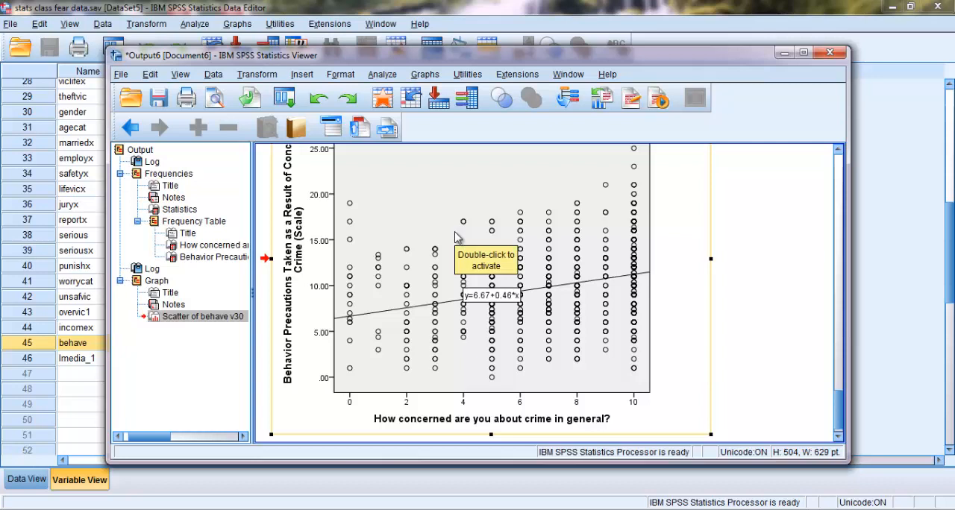
- Run a two-tailed Pearson bivariate correlation between concern about crime in general (v30) and Behavior Precautions (behave), flagging significant correlations, and review the table
left_click(382, 75)
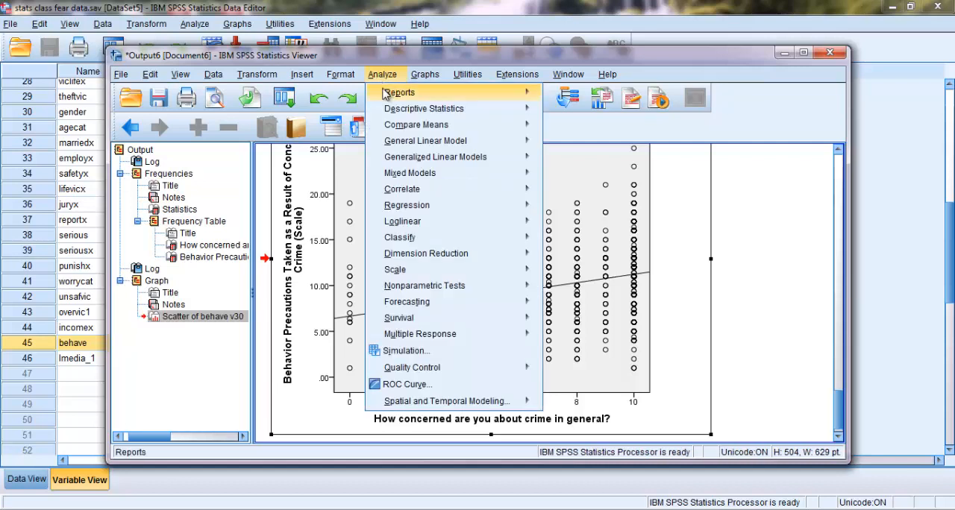
mouse_move(398, 177)
mouse_move(401, 193)
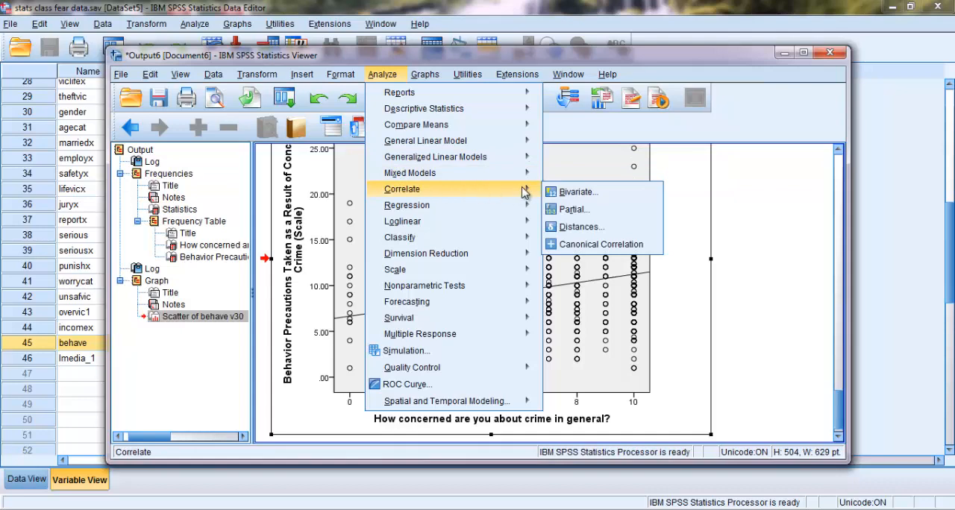
left_click(563, 191)
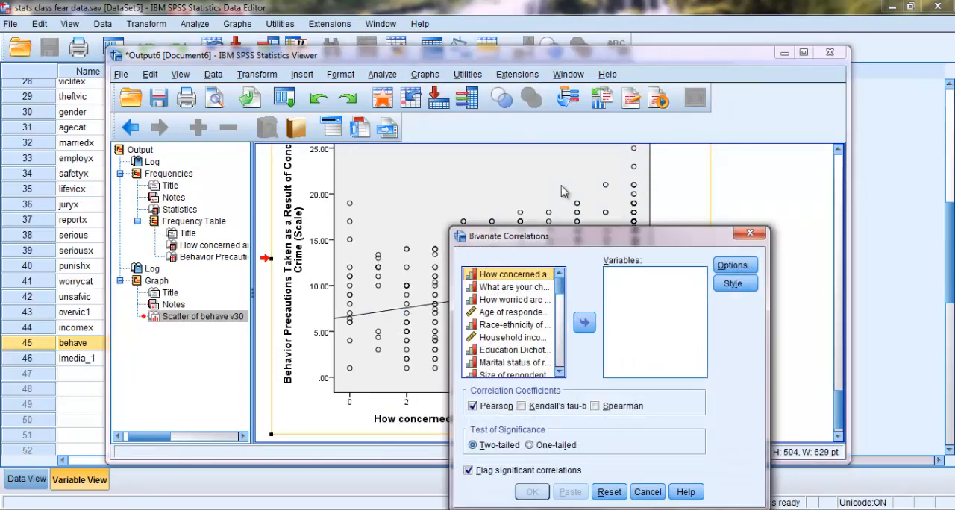
left_click(534, 277)
left_click(584, 322)
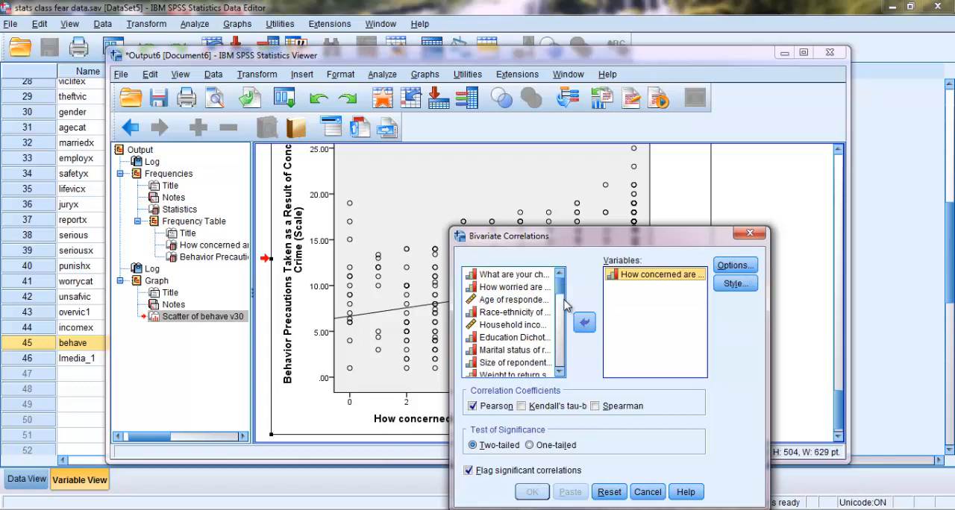
scroll(565, 305, "down", 10)
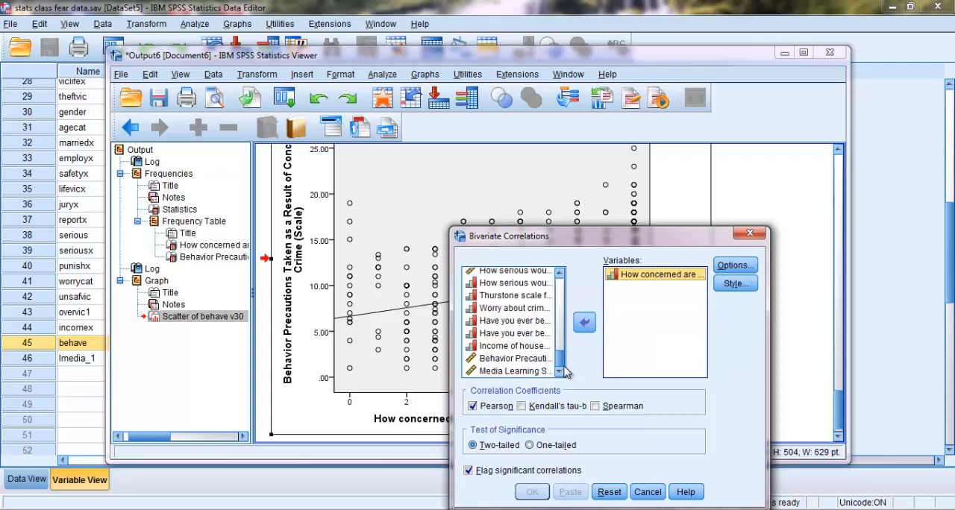
left_click(543, 359)
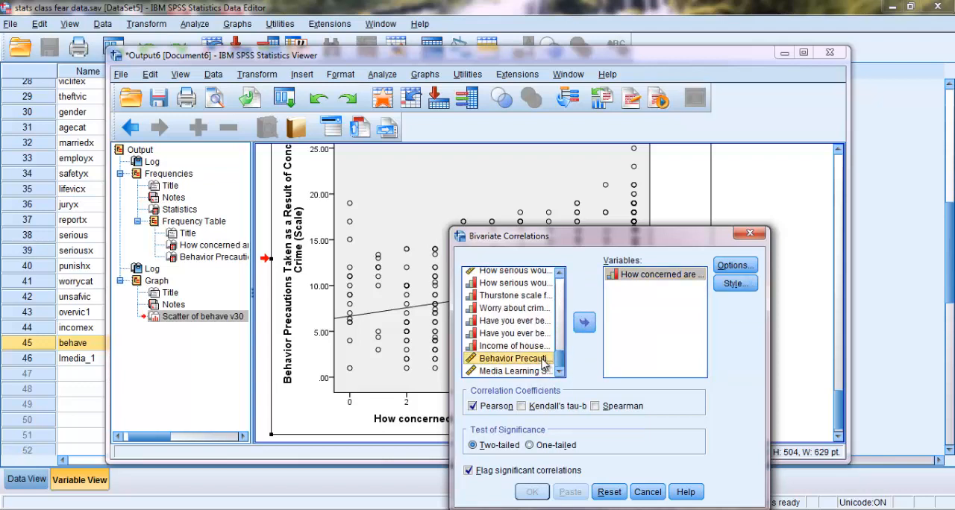
left_click(584, 323)
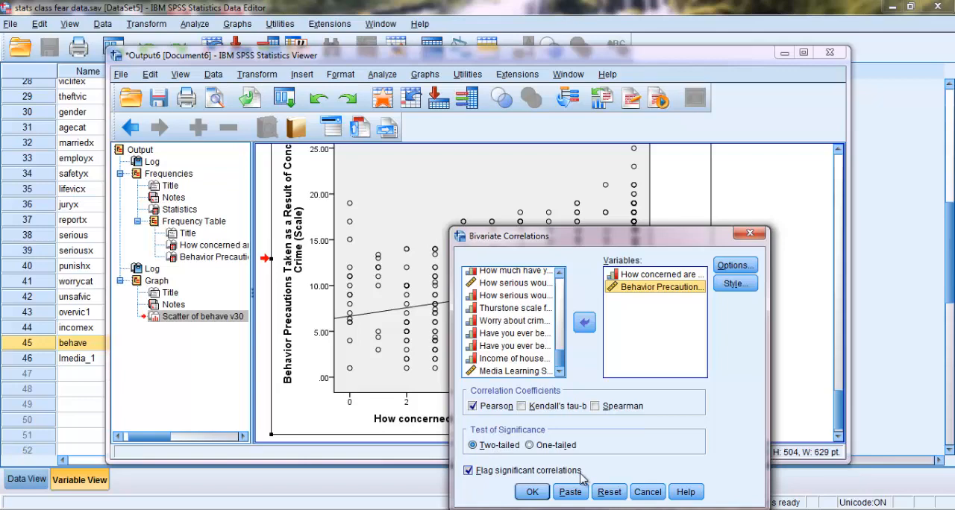
left_click(534, 493)
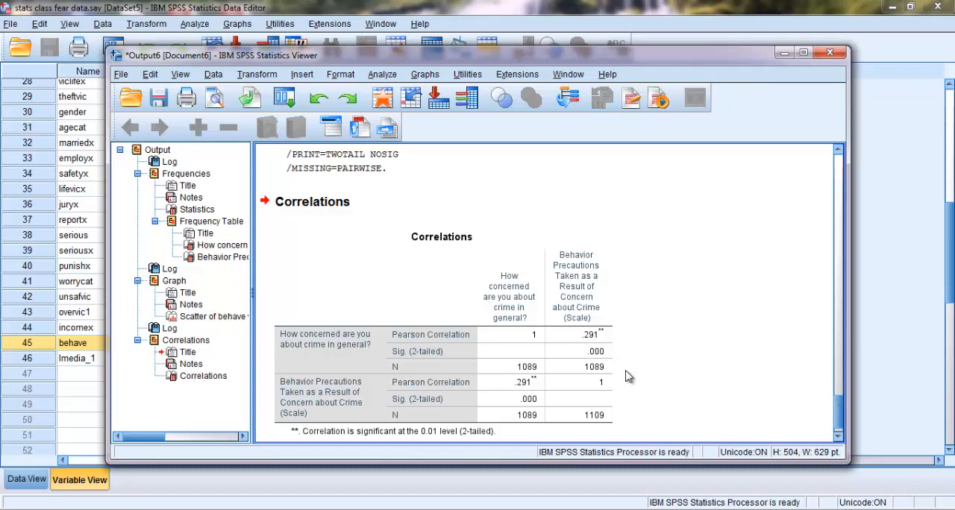
left_click(517, 353)
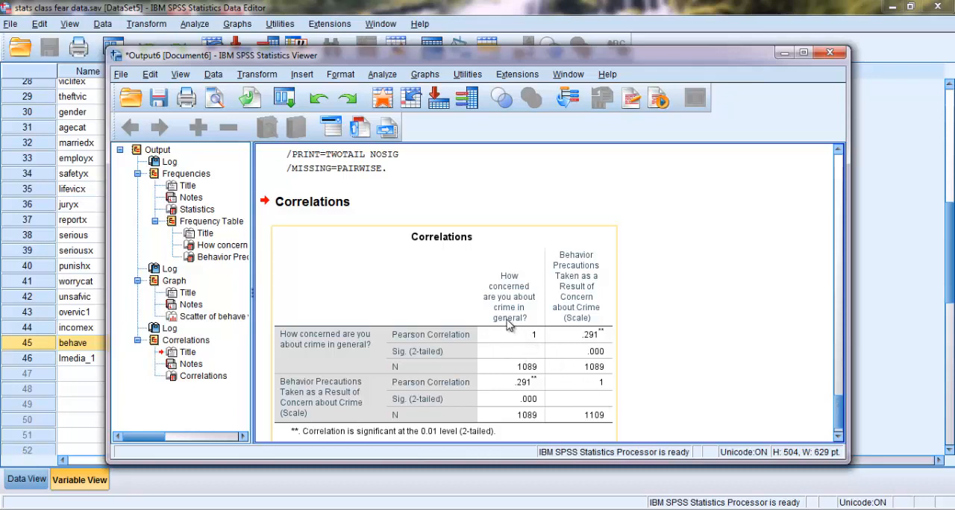